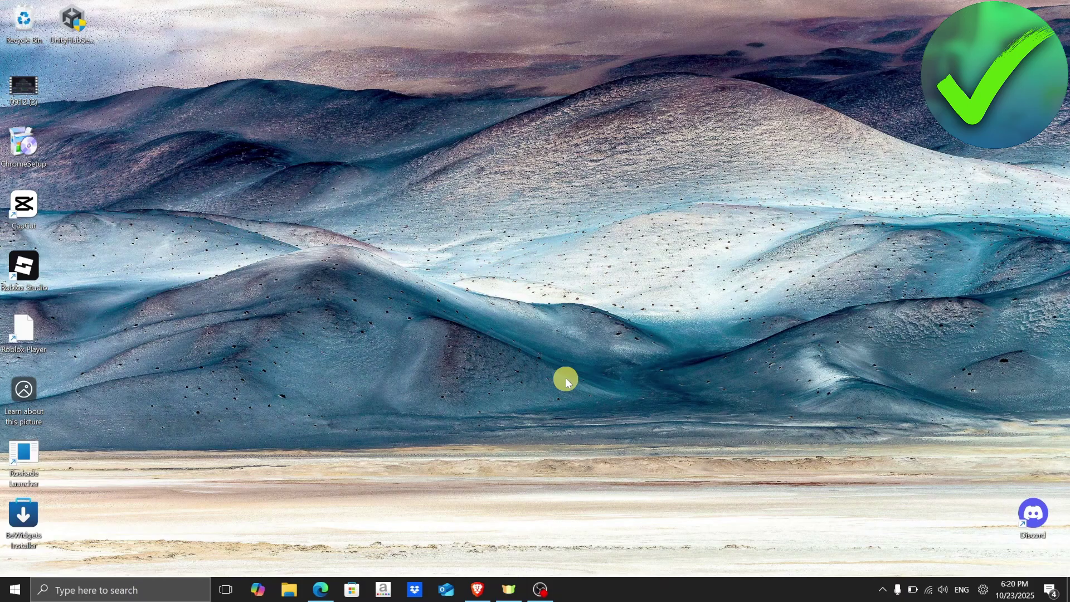
# Search Windows for 'core isolation' and open the Core isolation setting.
pyautogui.click(171, 590)
pyautogui.write('core')
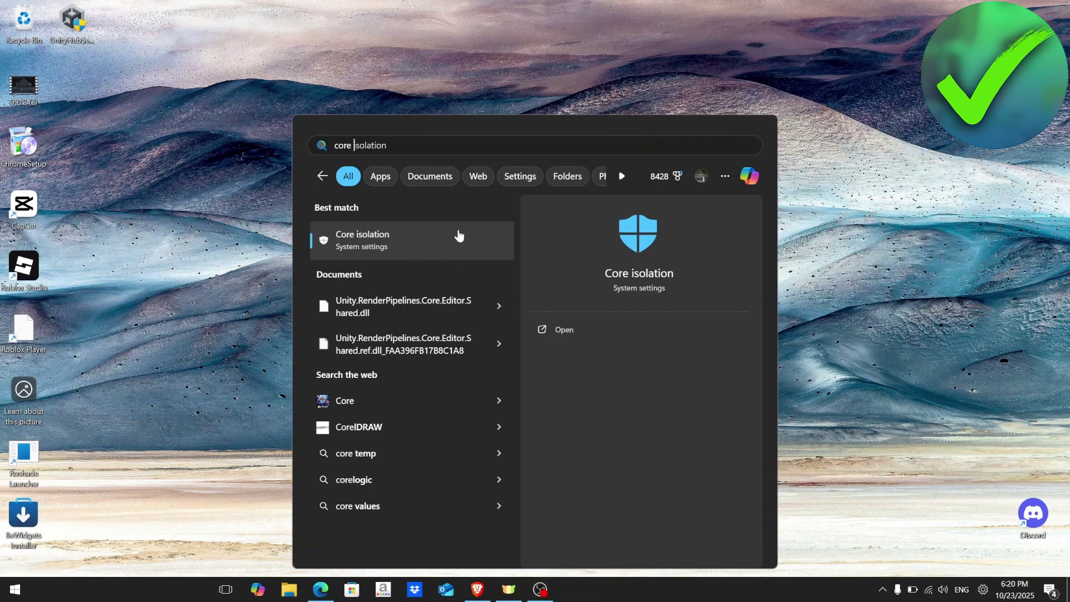
pyautogui.click(421, 247)
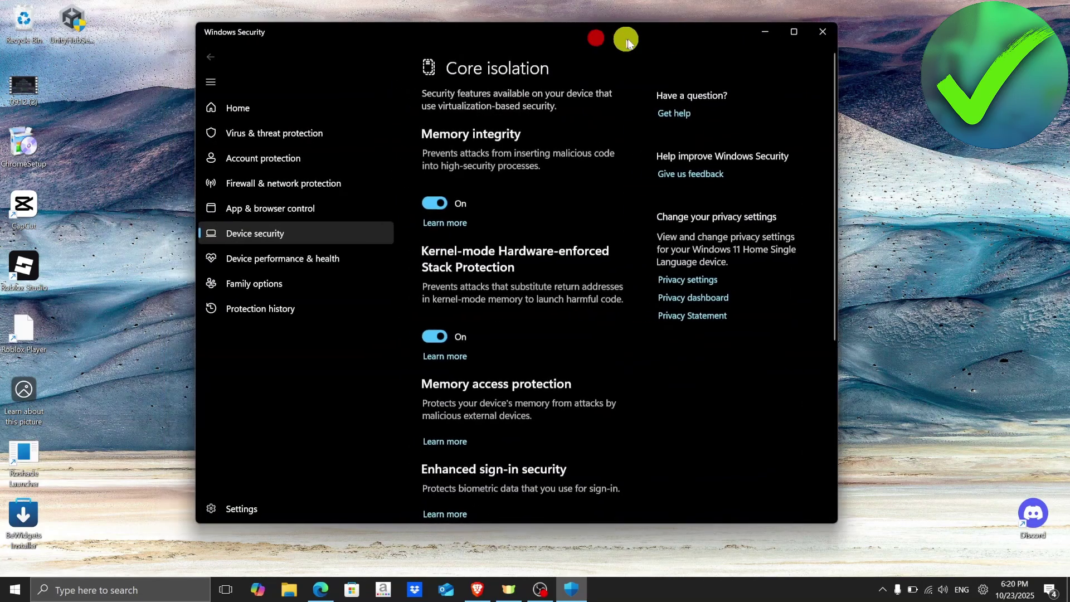
# Move the Windows Security window aside and switch Memory integrity off.
pyautogui.moveTo(596, 34); pyautogui.dragTo(720, 45)
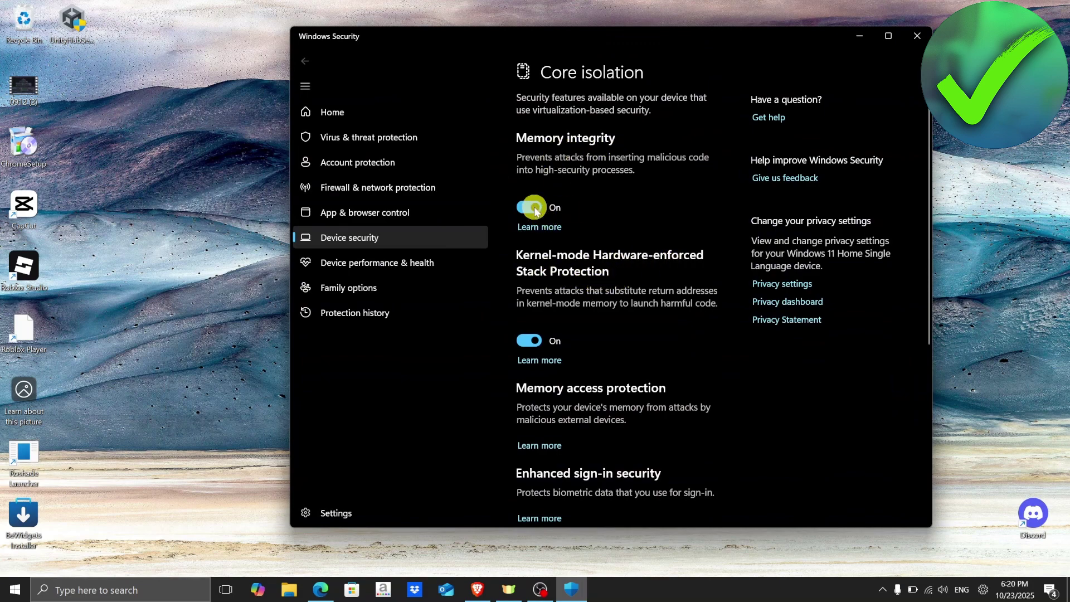
pyautogui.click(529, 208)
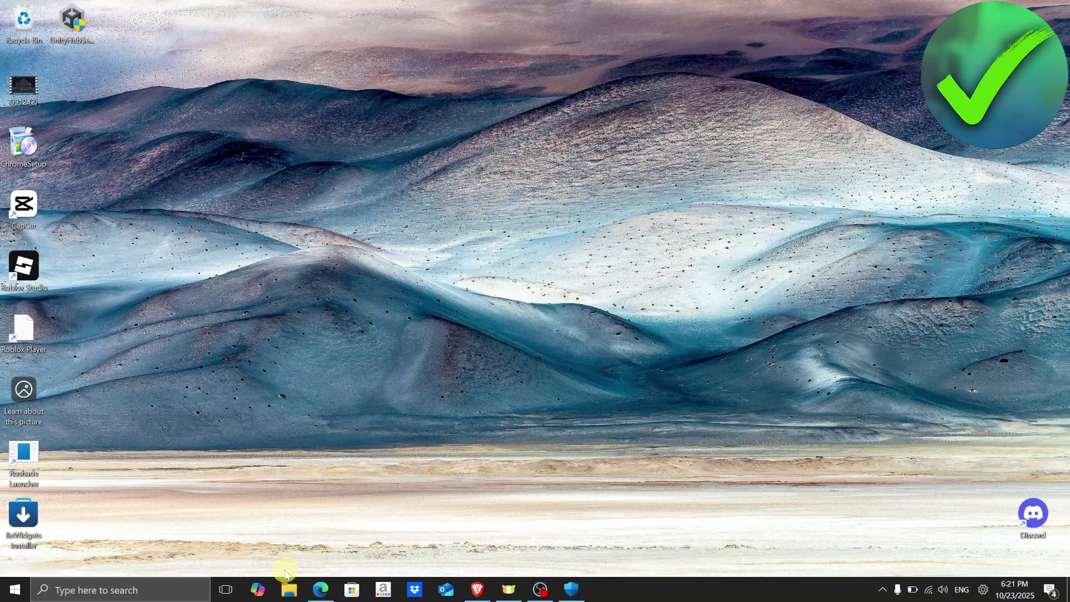
# Search 'roblox status' in Edge, open status.roblox.com, then open Add or remove programs.
pyautogui.click(321, 589)
pyautogui.click(177, 8)
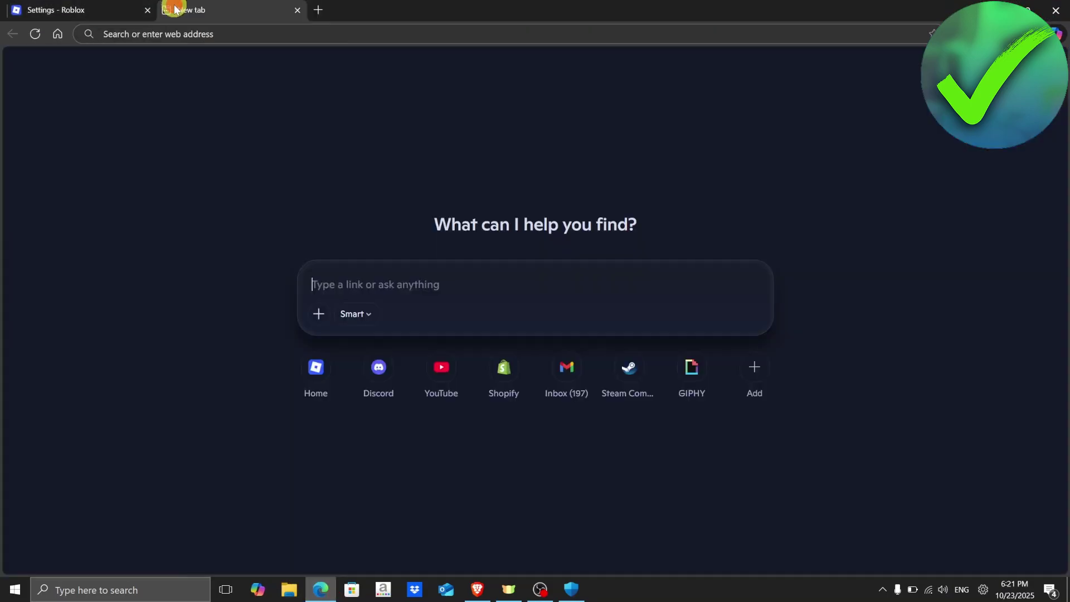
pyautogui.write('roblox sta')
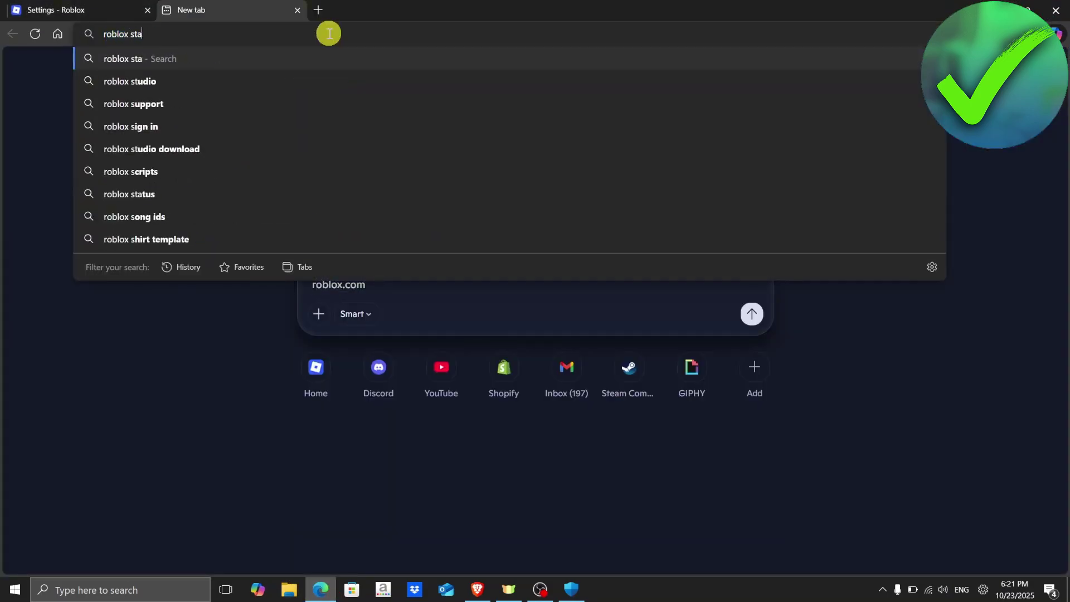
pyautogui.write('tus')
pyautogui.press('Return')
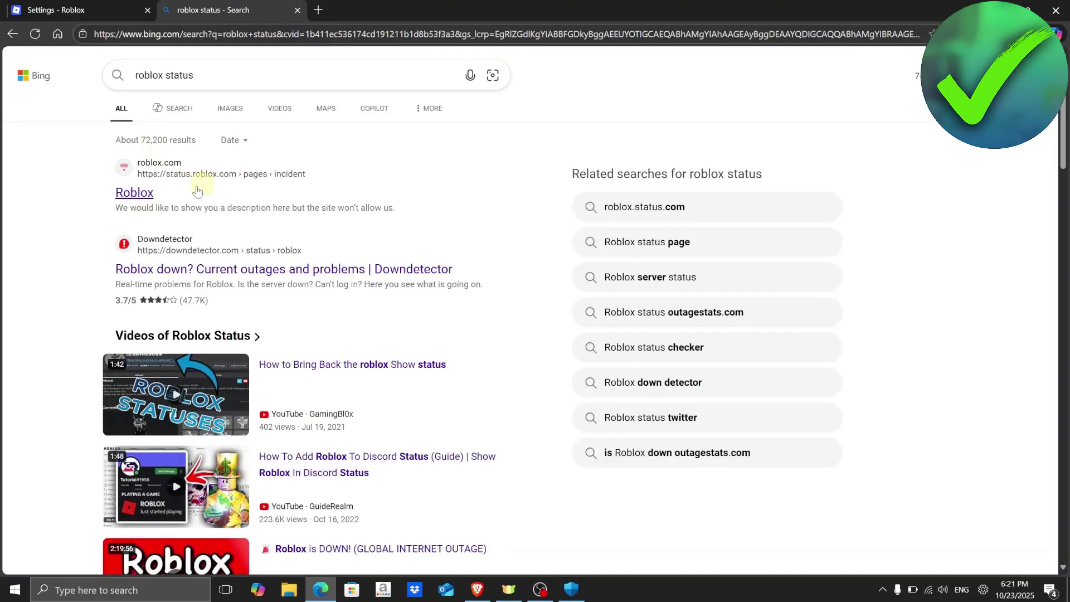
pyautogui.click(135, 193)
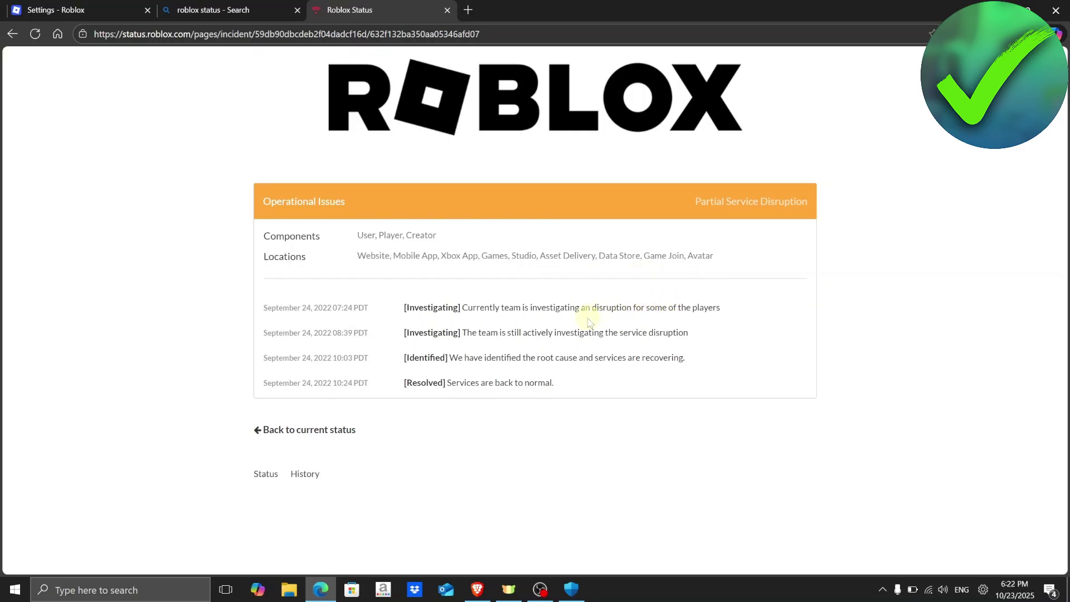
pyautogui.click(159, 590)
pyautogui.write('add or remove programs')
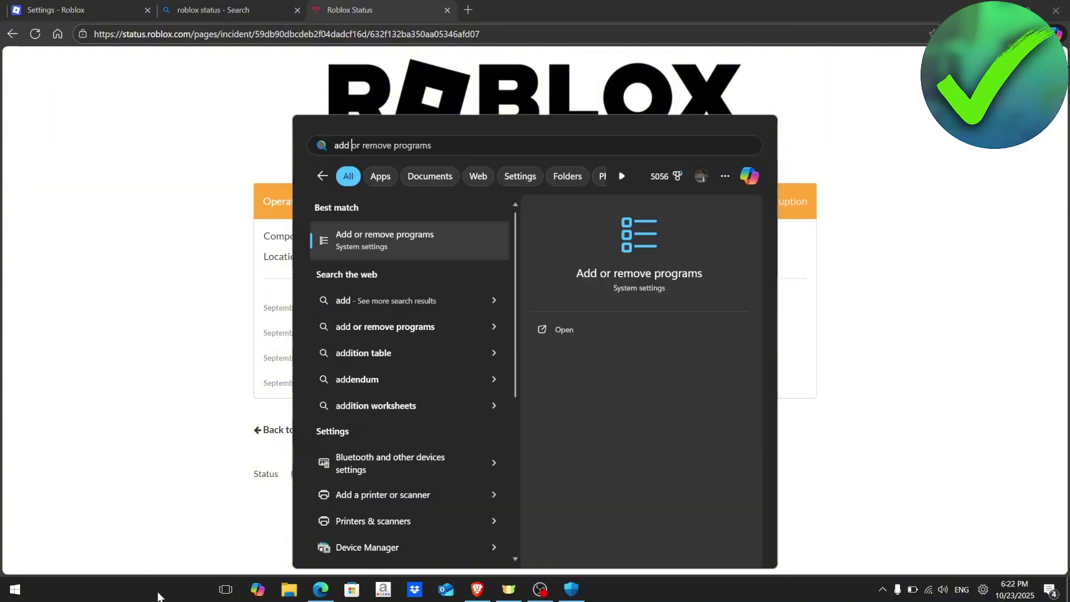
pyautogui.click(405, 246)
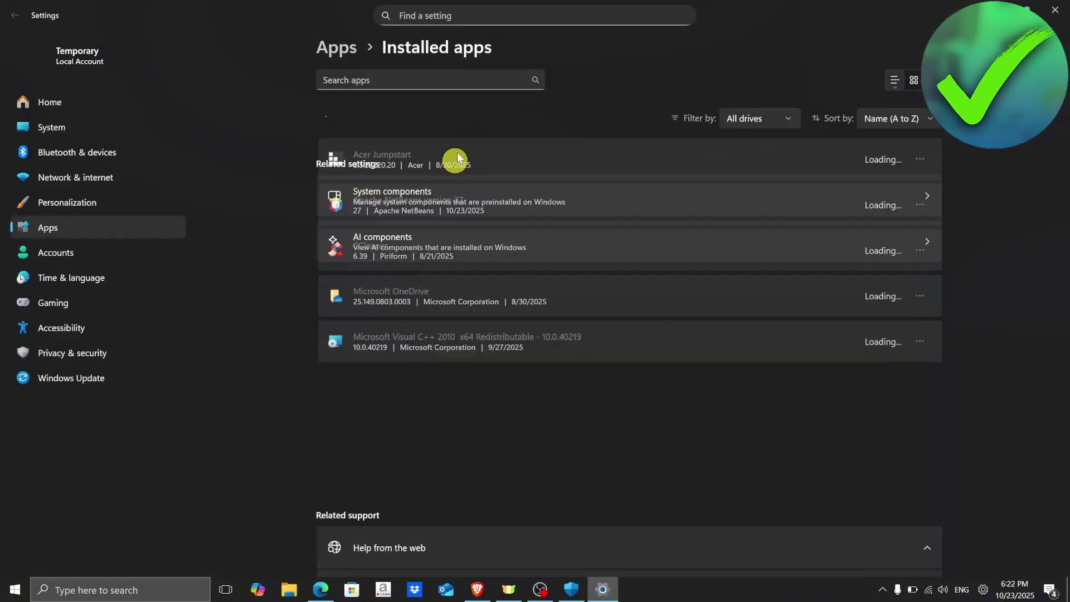
# Filter installed apps by 'roblox' and confirm uninstalling Roblox Player.
pyautogui.click(440, 80)
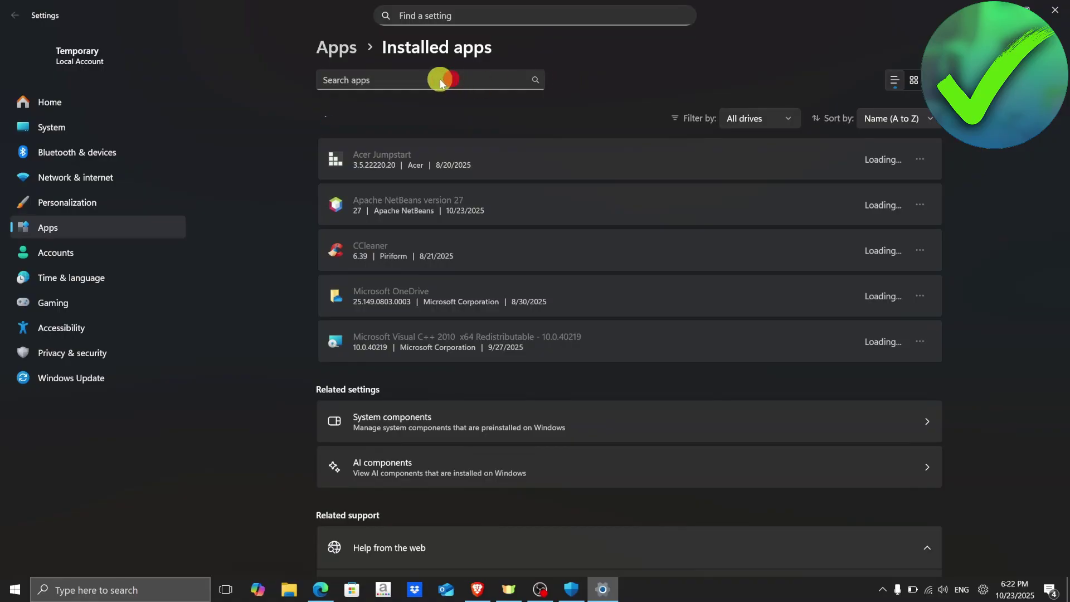
pyautogui.write('roblox')
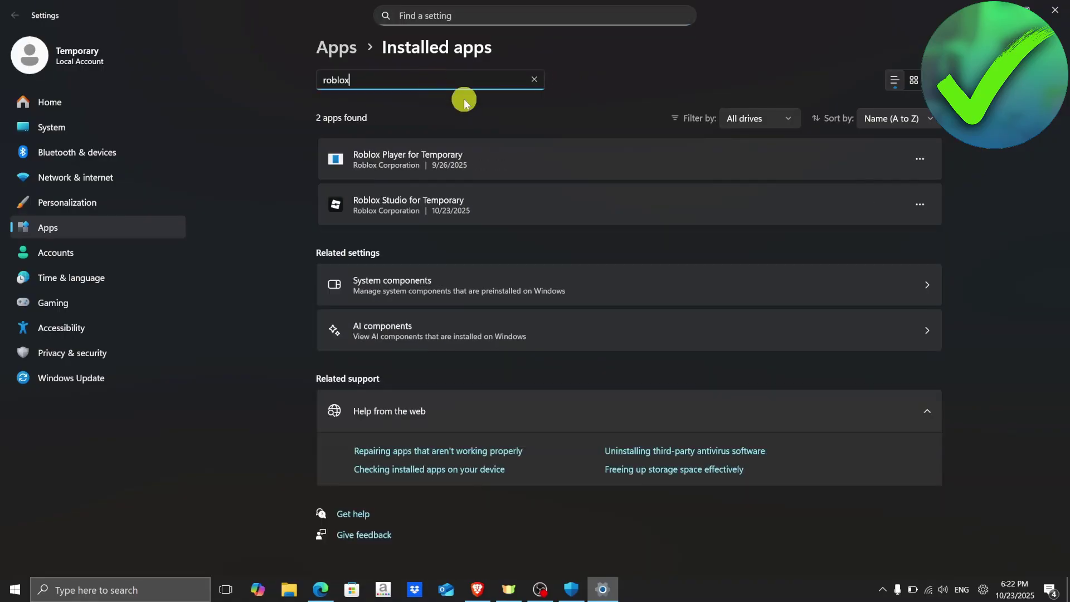
pyautogui.click(923, 160)
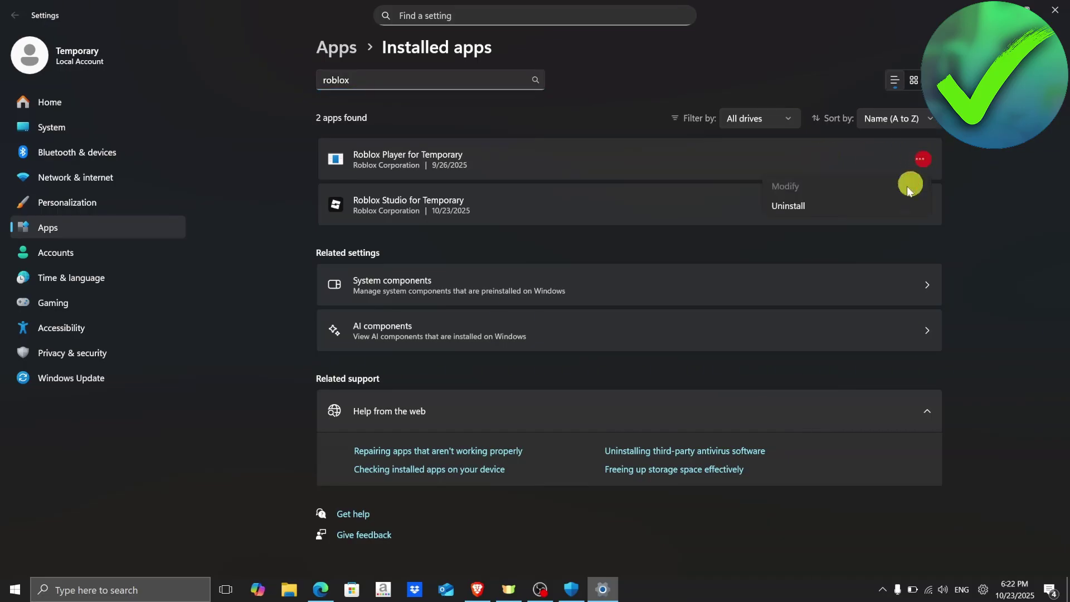
pyautogui.click(888, 204)
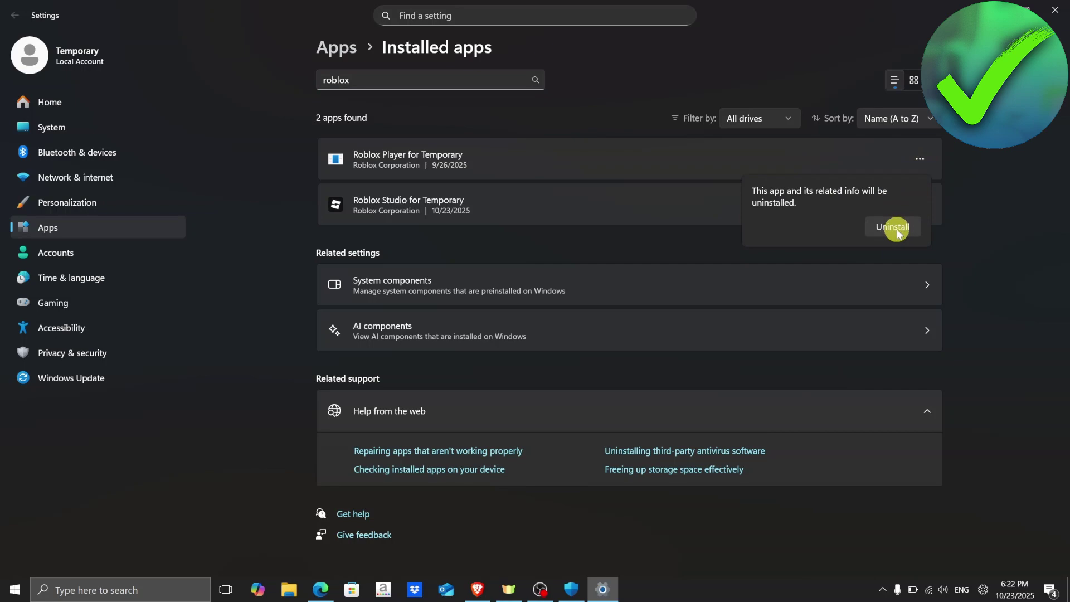
pyautogui.click(893, 228)
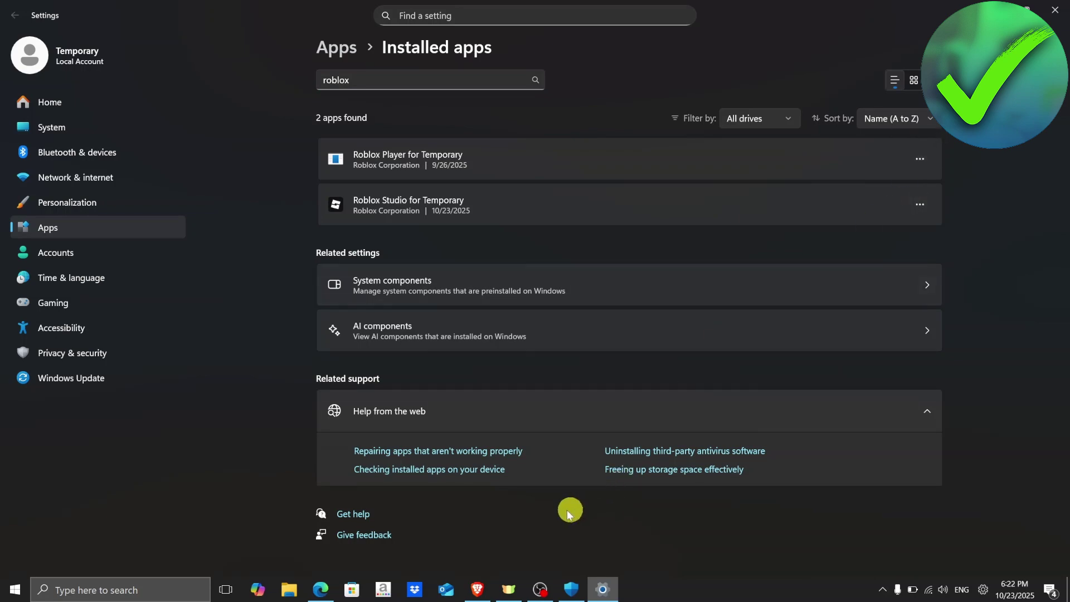
pyautogui.click(321, 590)
# Switch to the 'Settings - Roblox' tab in Edge.
pyautogui.click(56, 10)
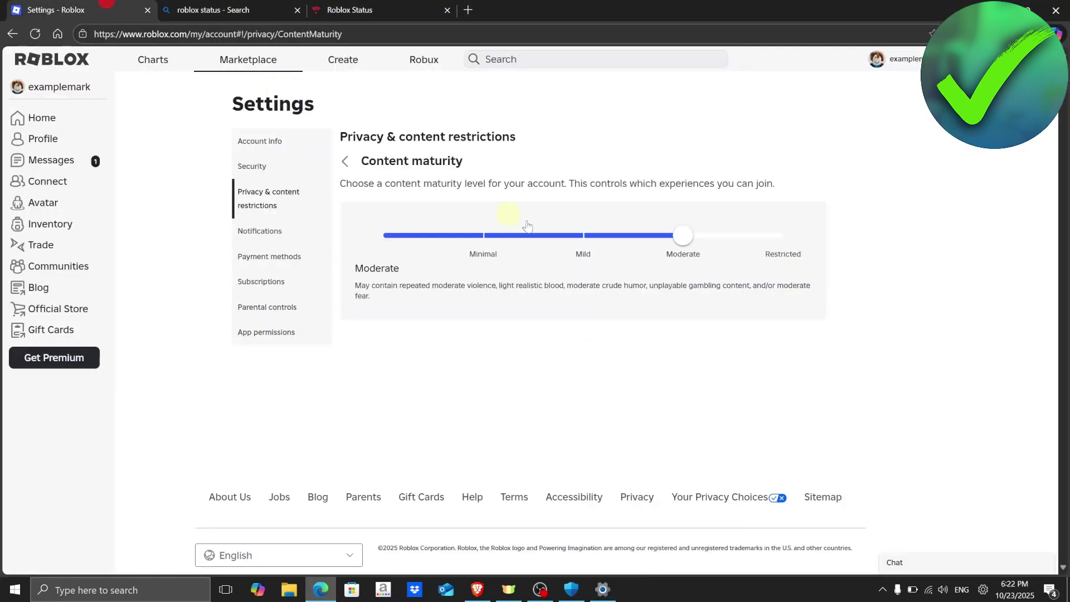